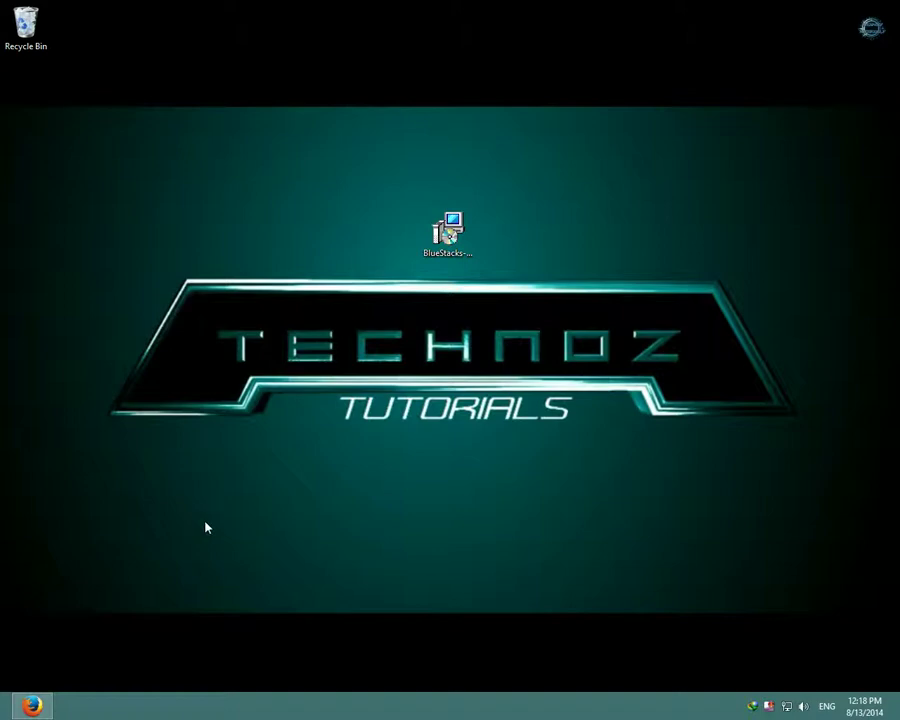
Select the BlueStacks installer file on the desktop.
left_click(430, 248)
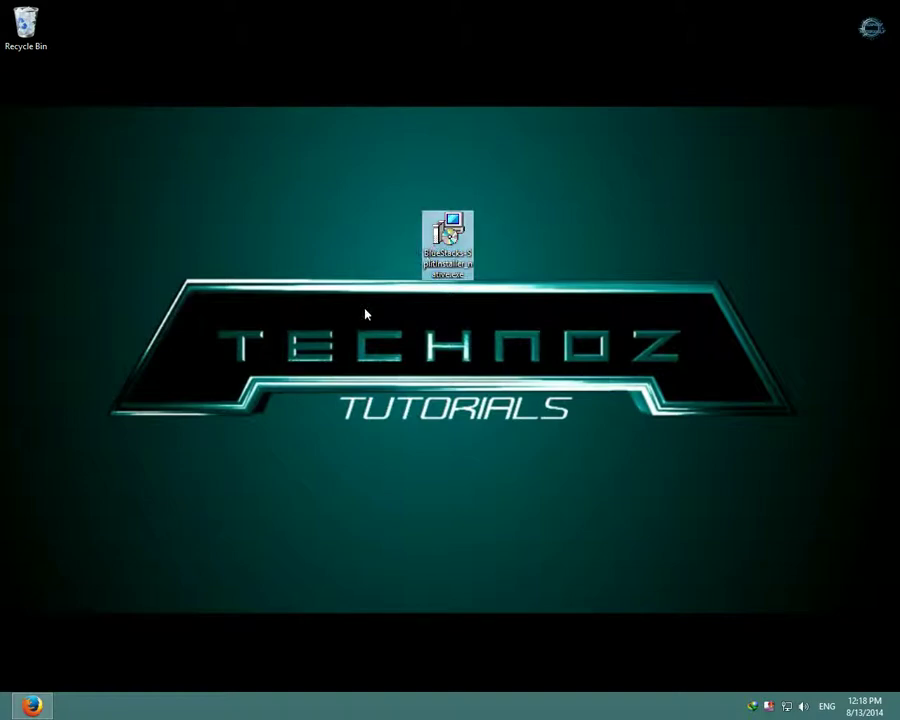
Restore the Firefox tutorial page and follow its BlueStacks download link to MediaFire.
left_click(32, 706)
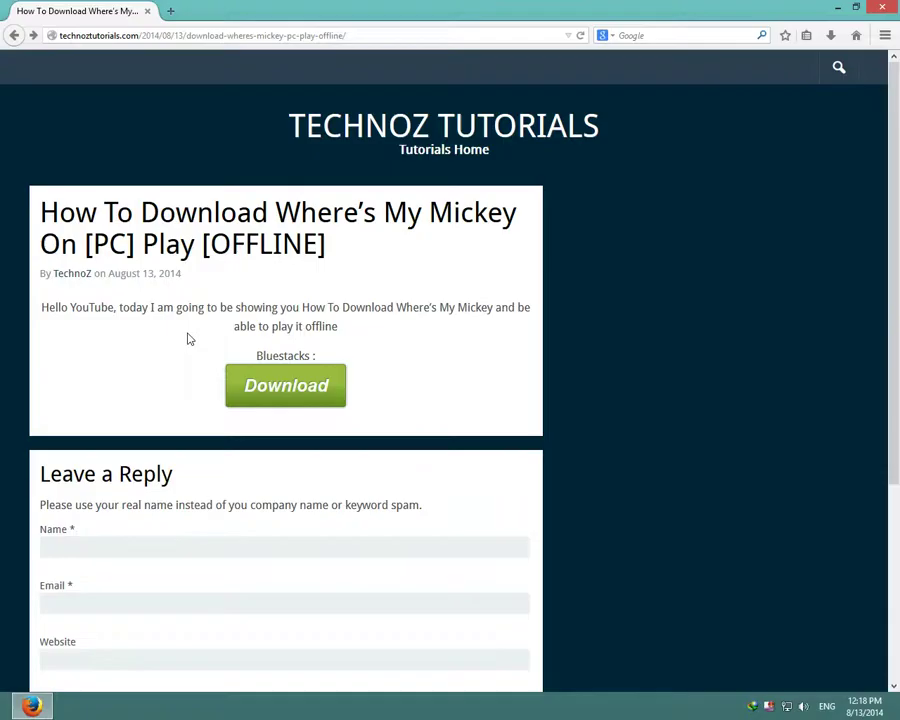
left_click(229, 400)
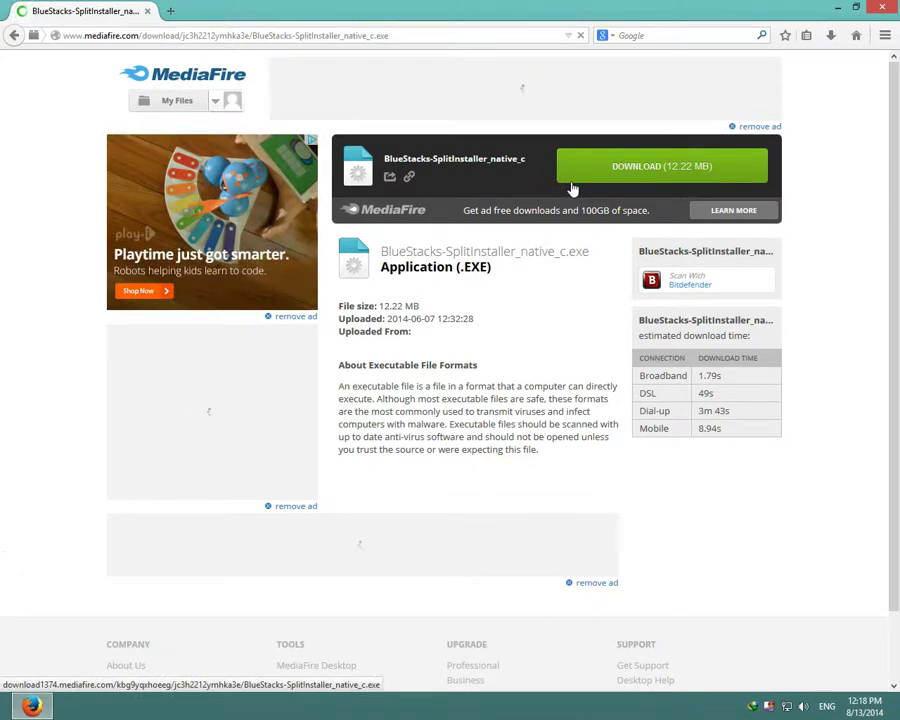
Start saving the BlueStacks installer from MediaFire, then cancel that download.
left_click(574, 186)
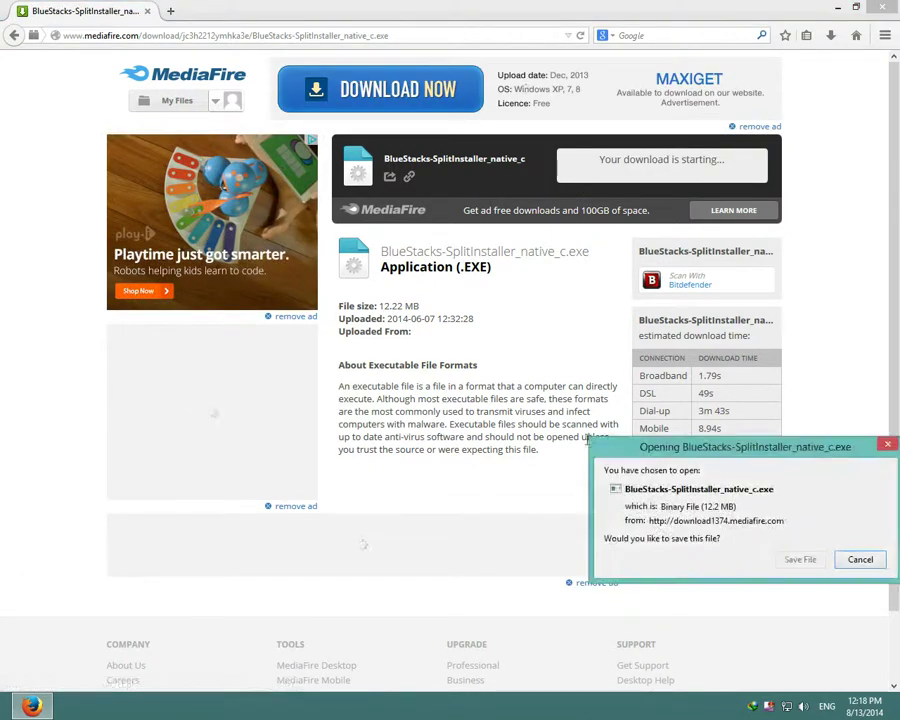
left_click(812, 559)
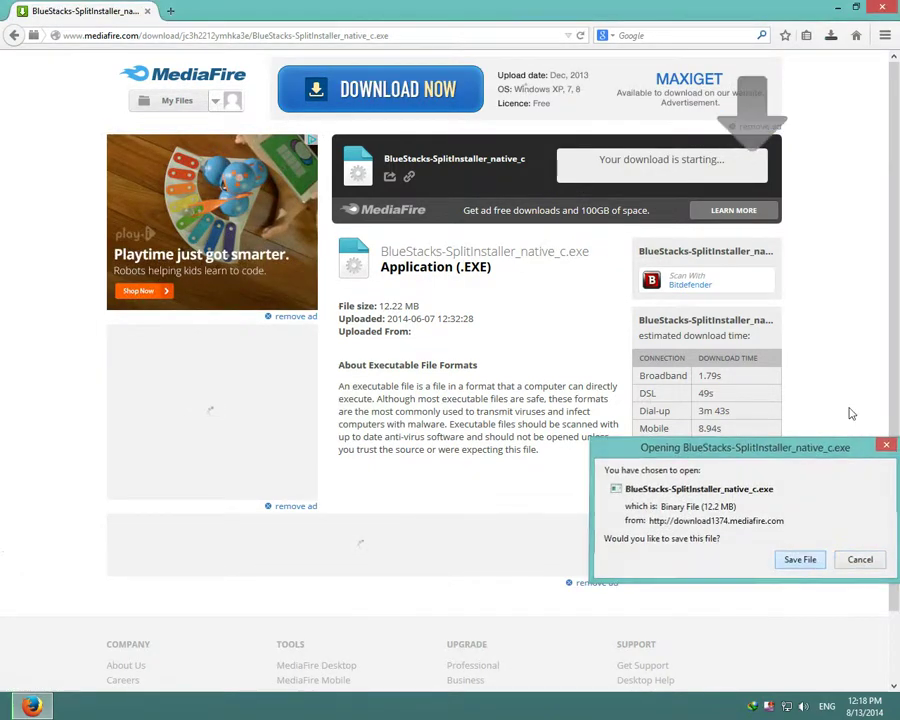
left_click(830, 35)
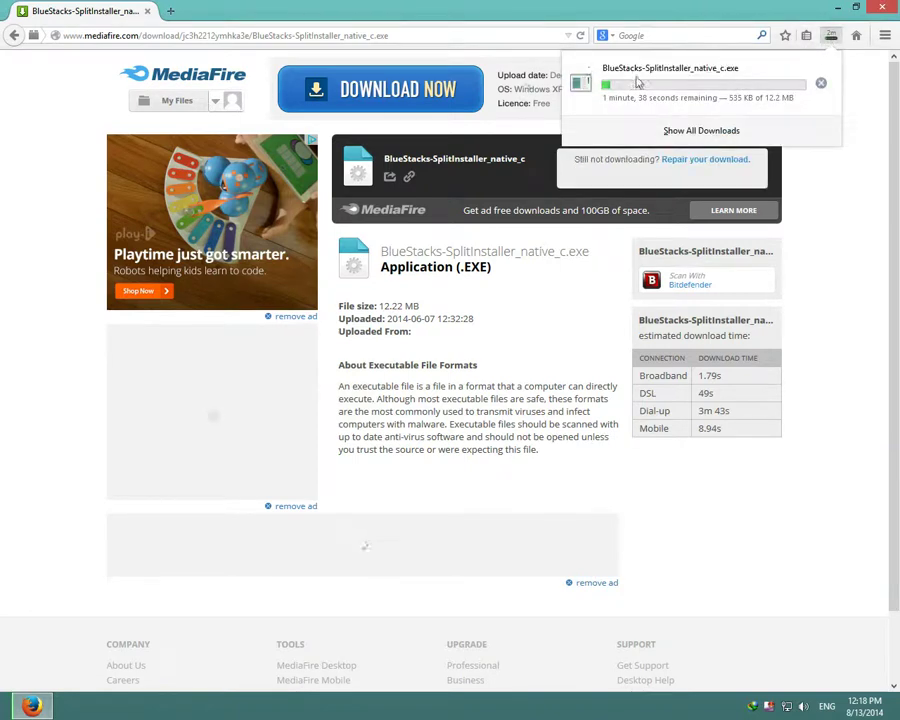
left_click(820, 85)
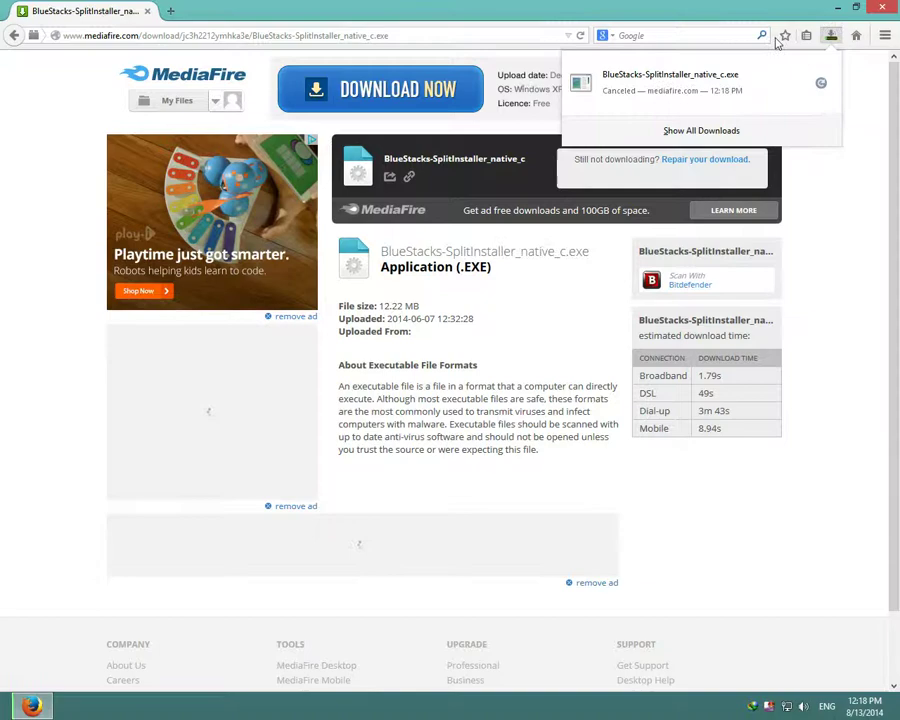
left_click(840, 10)
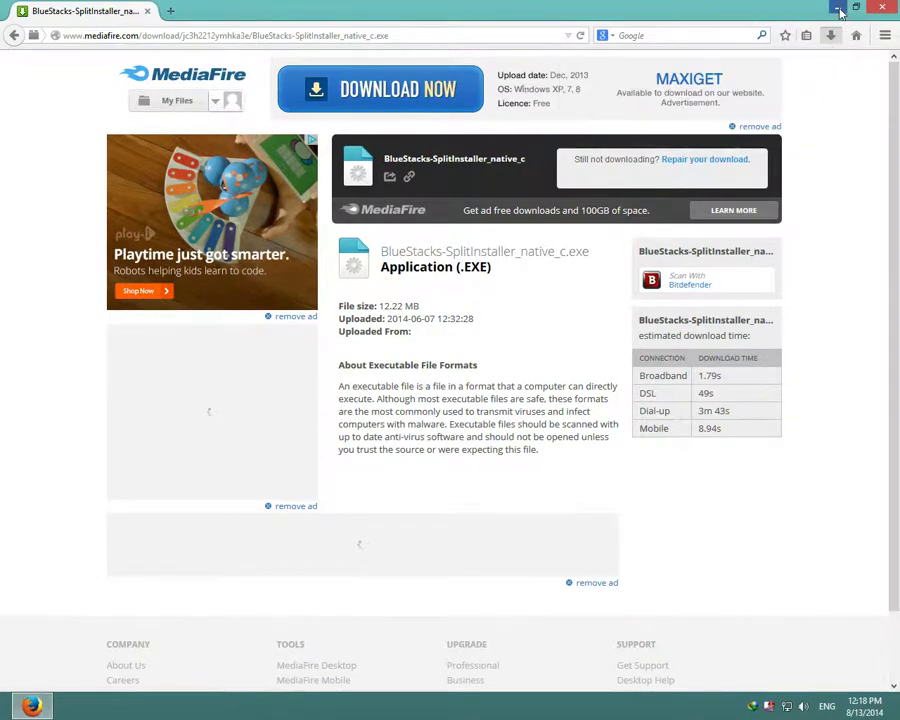
Minimize Firefox and run the BlueStacks installer already on the desktop.
left_click(840, 10)
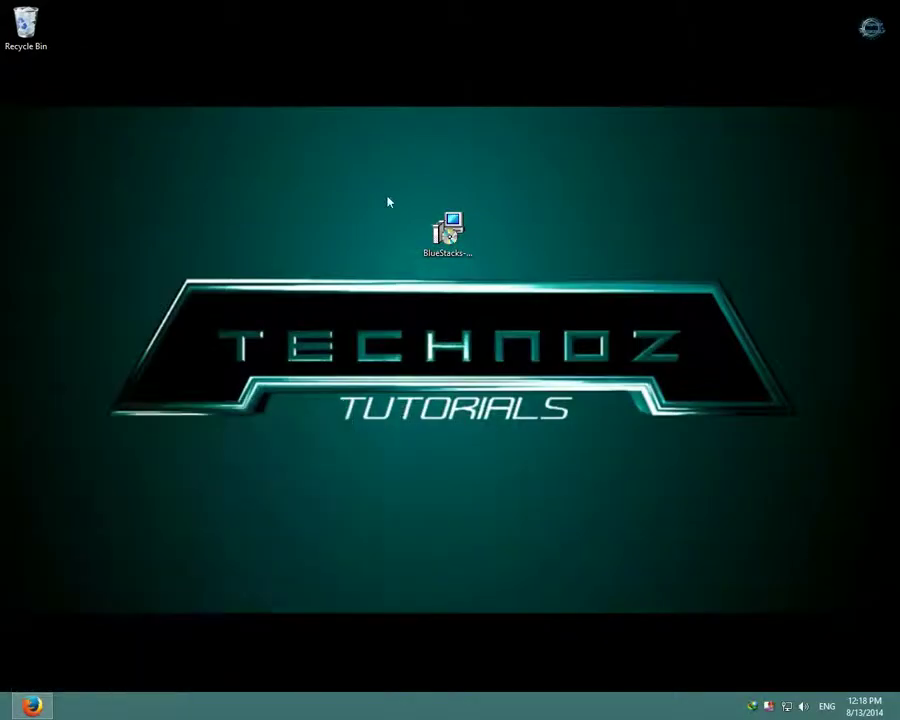
double_click(440, 232)
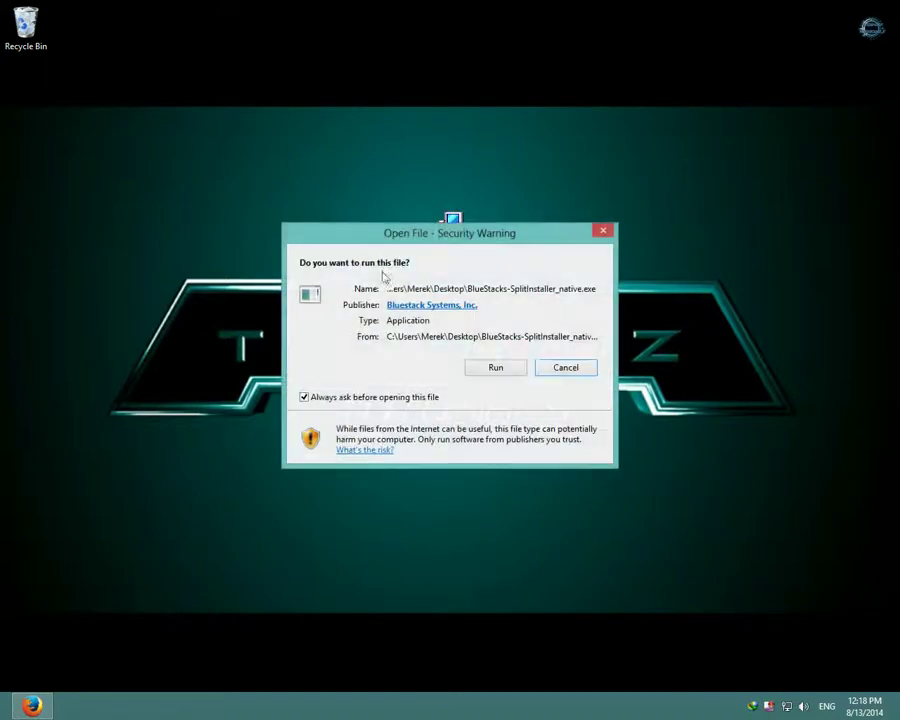
left_click(519, 372)
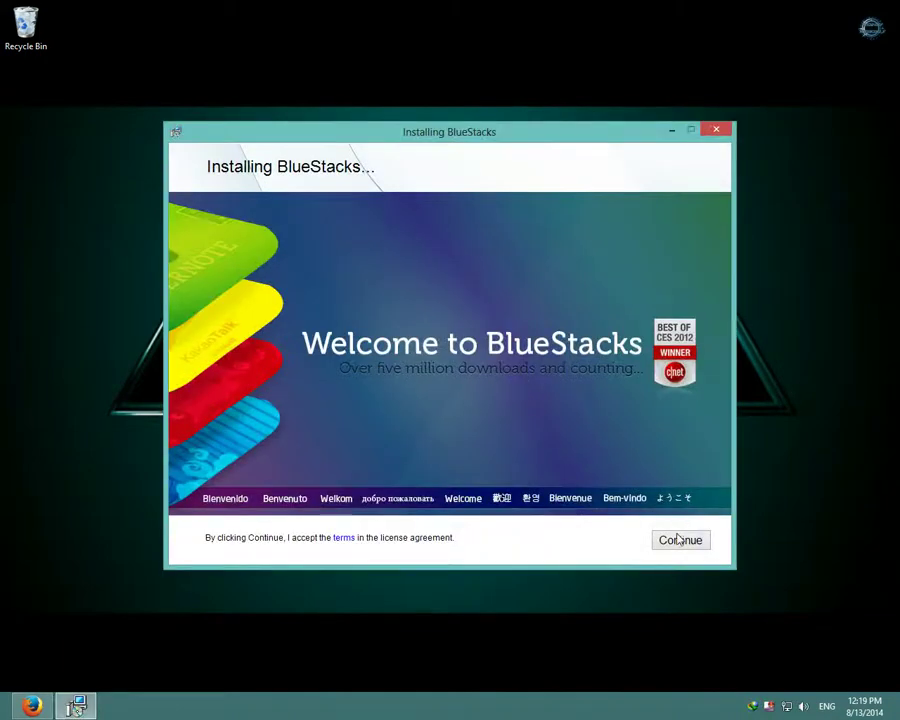
Accept the license, keep C:\ProgramData as data folder, and install with all three default options.
left_click(678, 540)
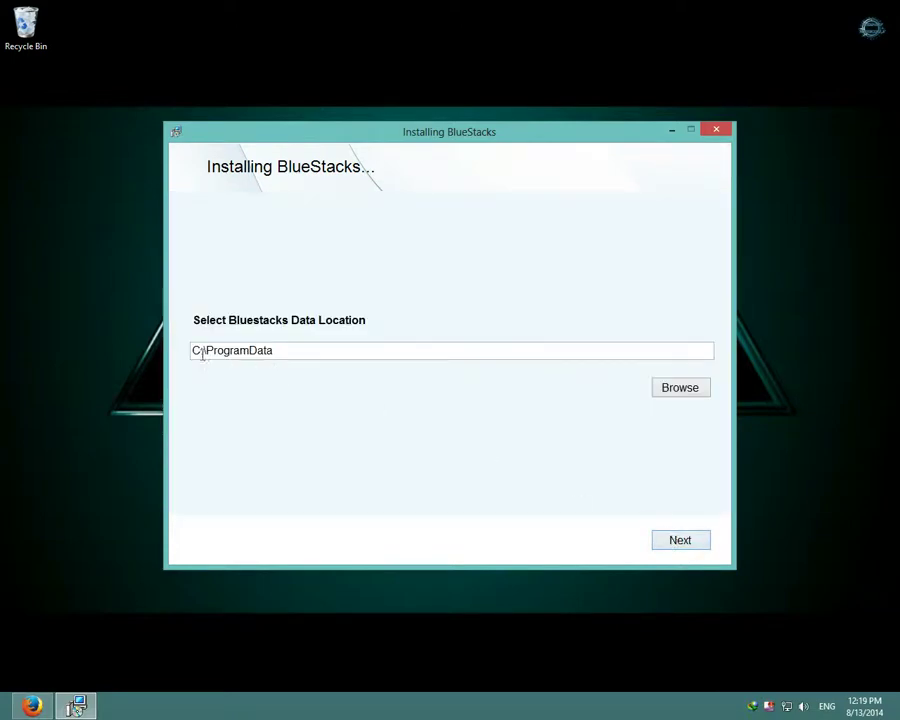
left_click(672, 547)
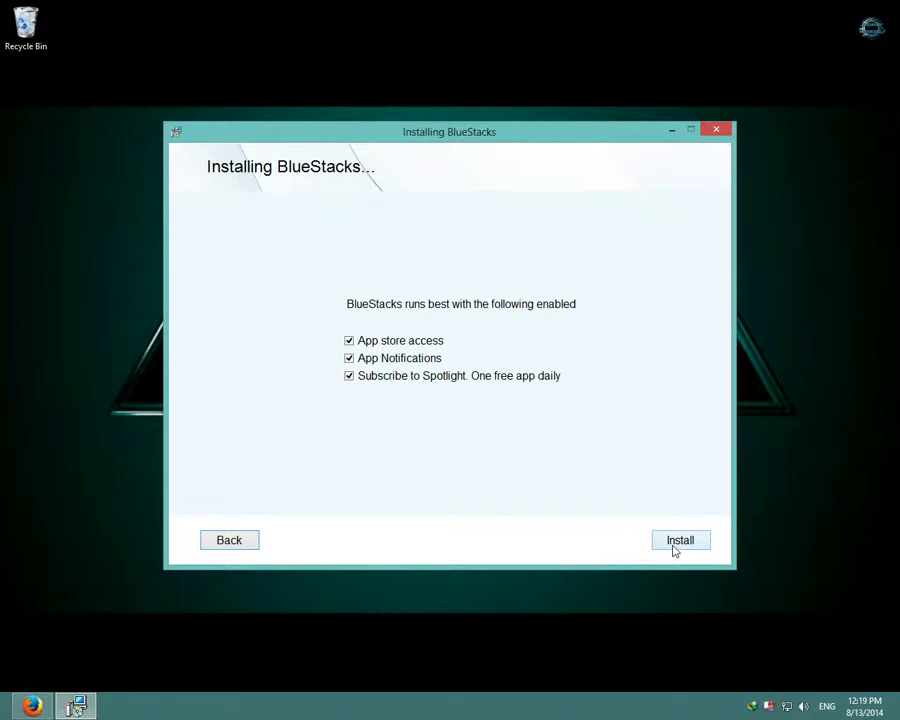
left_click(677, 545)
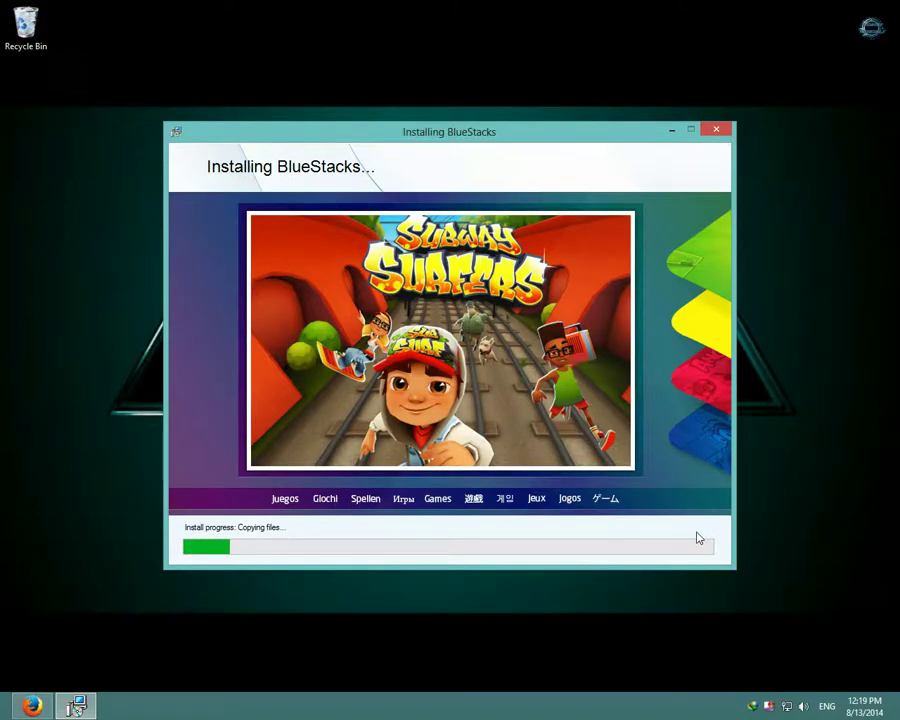
right_click(766, 707)
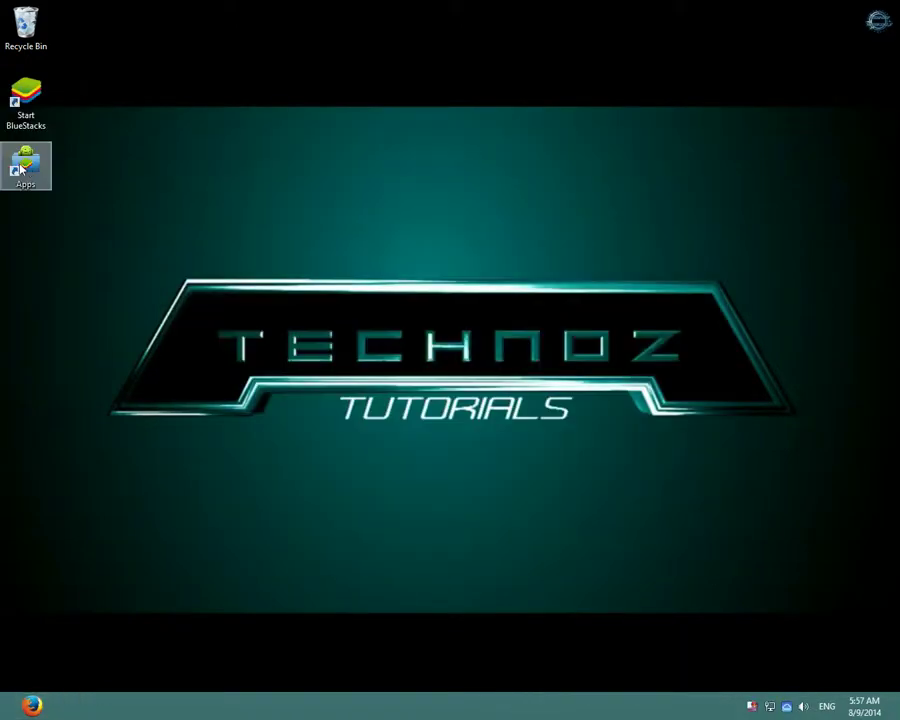
Launch BlueStacks from the Start BlueStacks desktop shortcut.
double_click(40, 115)
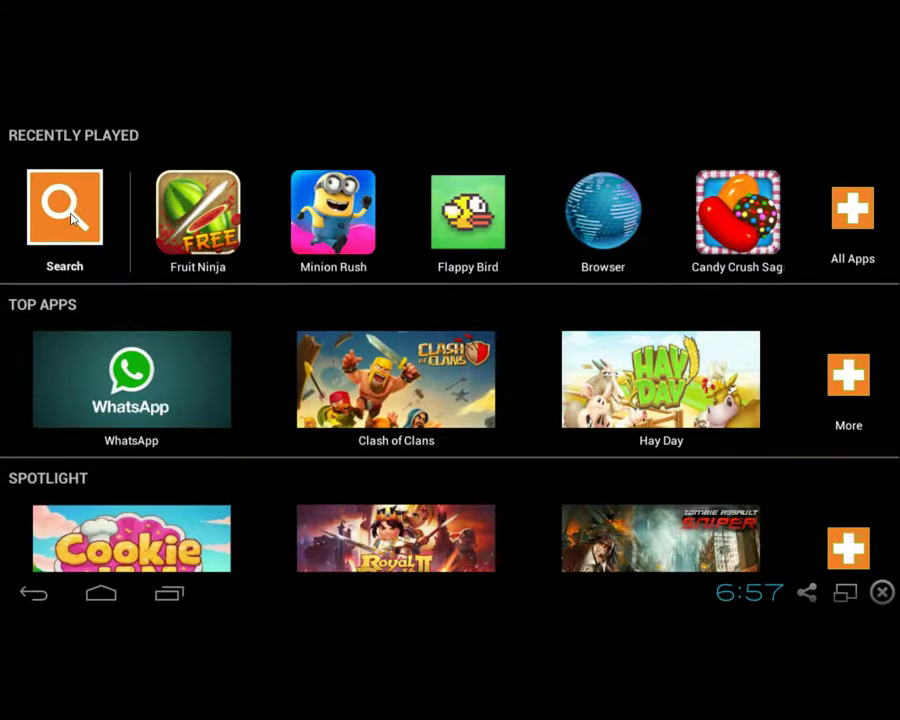
Search apps for "where's my mickey", correcting the typos, and run the Play search.
left_click(70, 205)
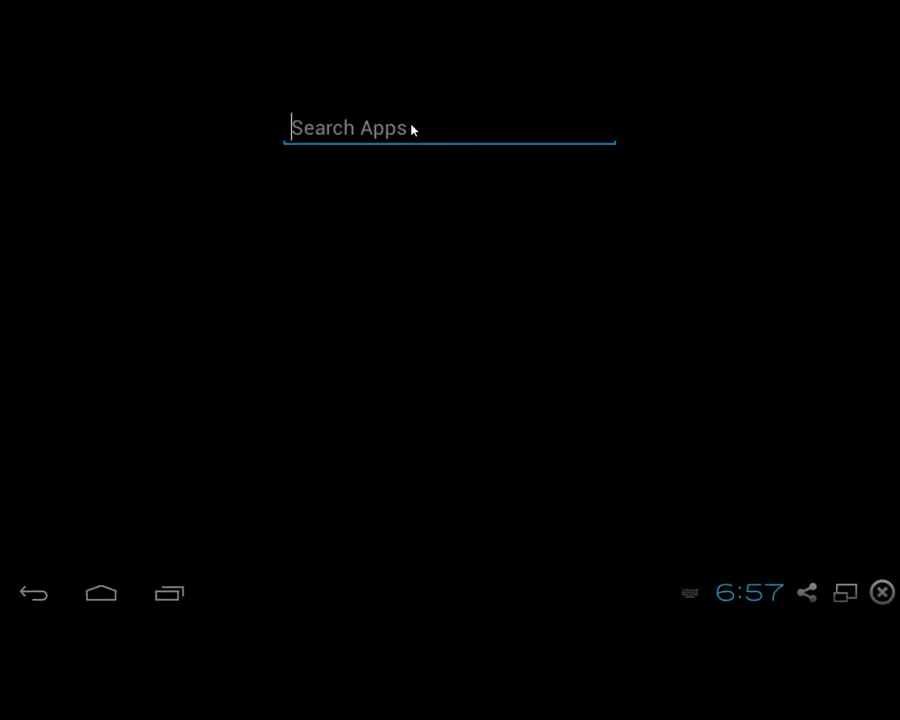
type("where myick")
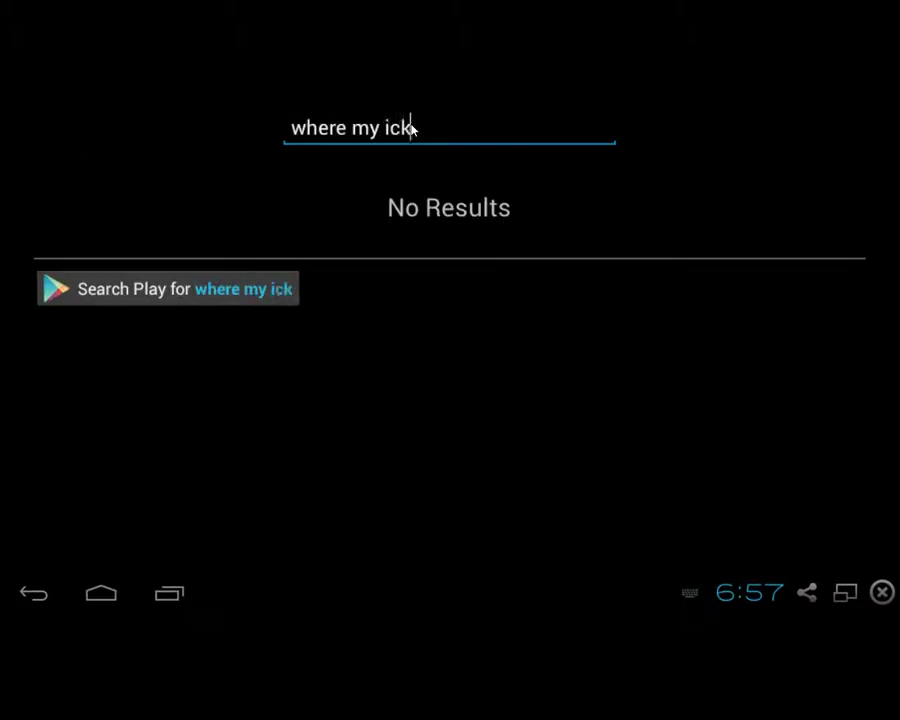
type("ey")
key("BackSpace")
key("BackSpace")
key("BackSpace")
key("BackSpace")
key("BackSpace")
type(",")
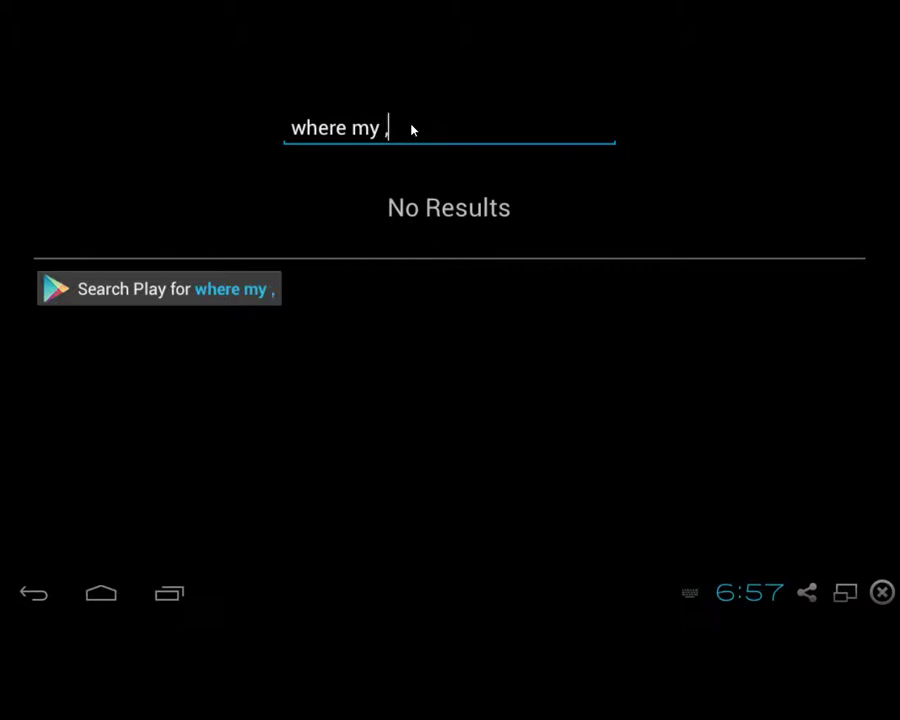
key("BackSpace")
key("BackSpace")
type("mickeu")
key("BackSpace")
type("y")
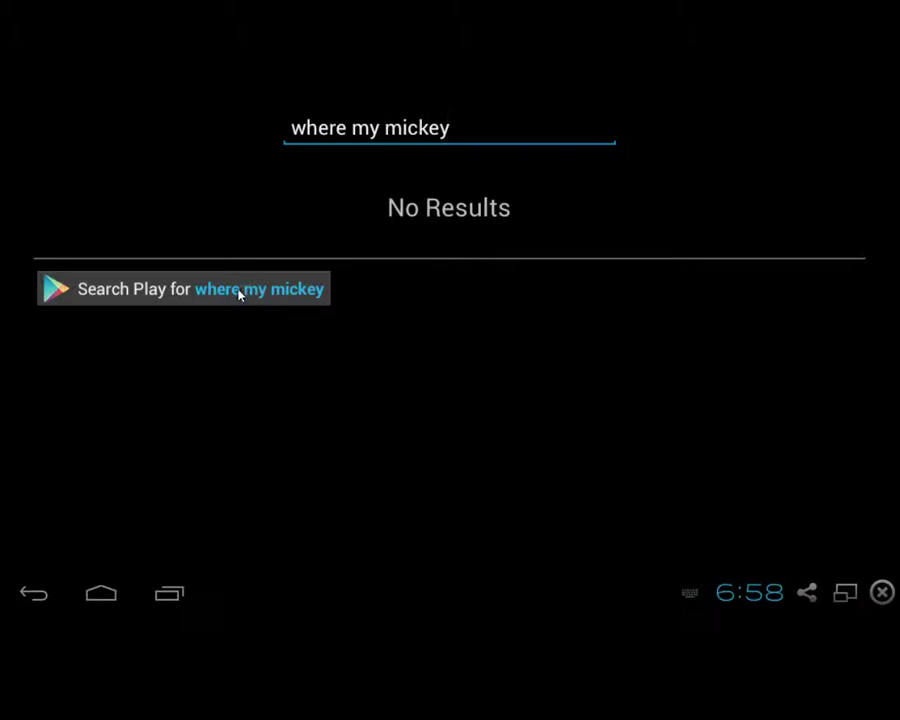
key("Left")
key("Left")
key("Left")
key("Left")
key("Left")
key("Left")
key("Left")
key("Left")
key("Left")
key("Left")
type("'s")
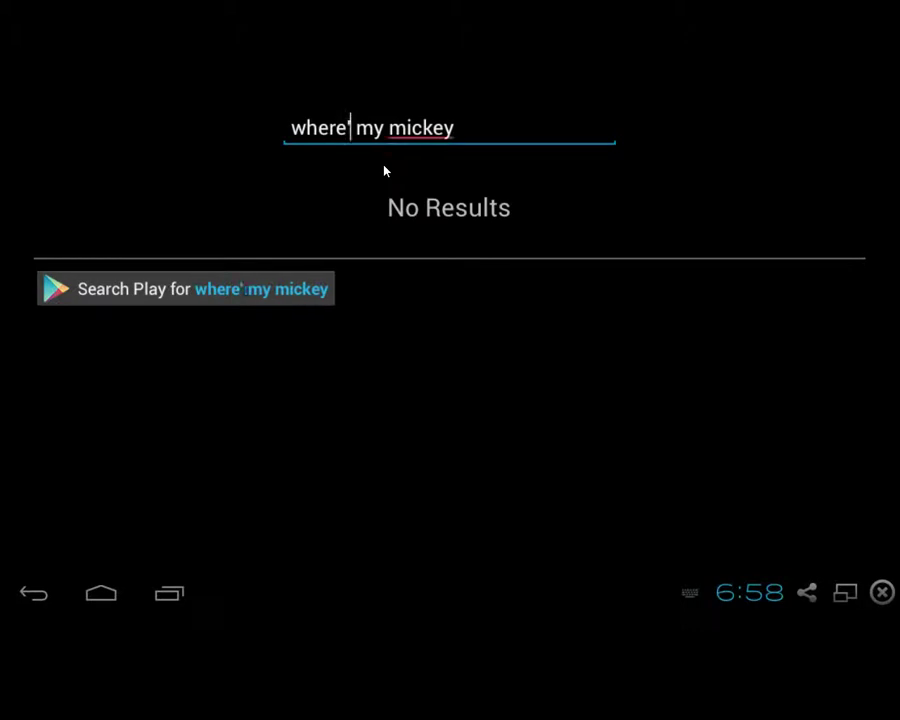
key("Return")
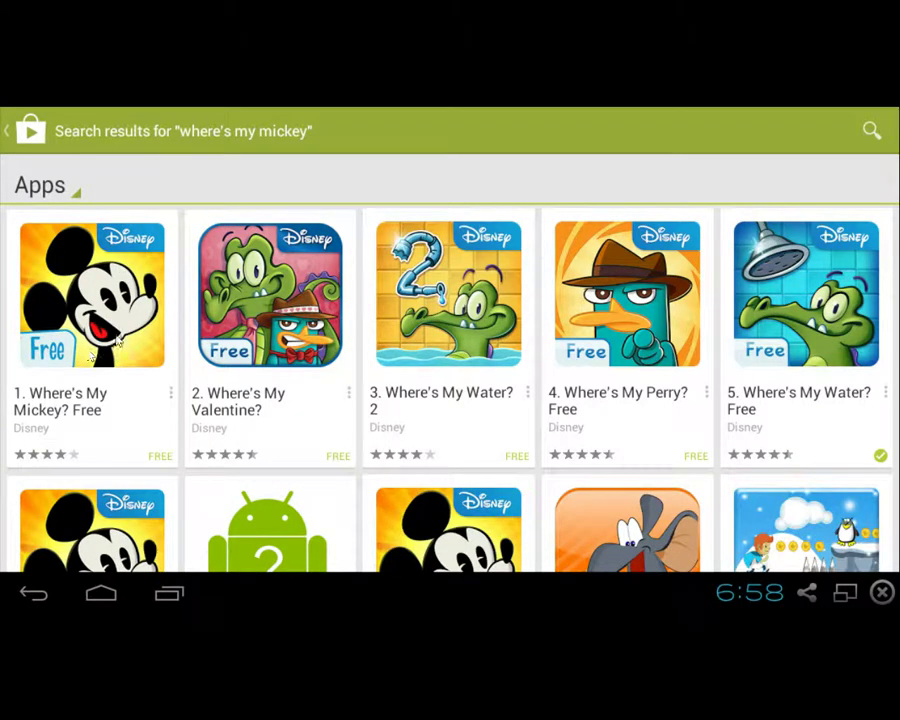
Install Where's My Mickey? Free from its Play page, accepting the requested permissions.
left_click(113, 325)
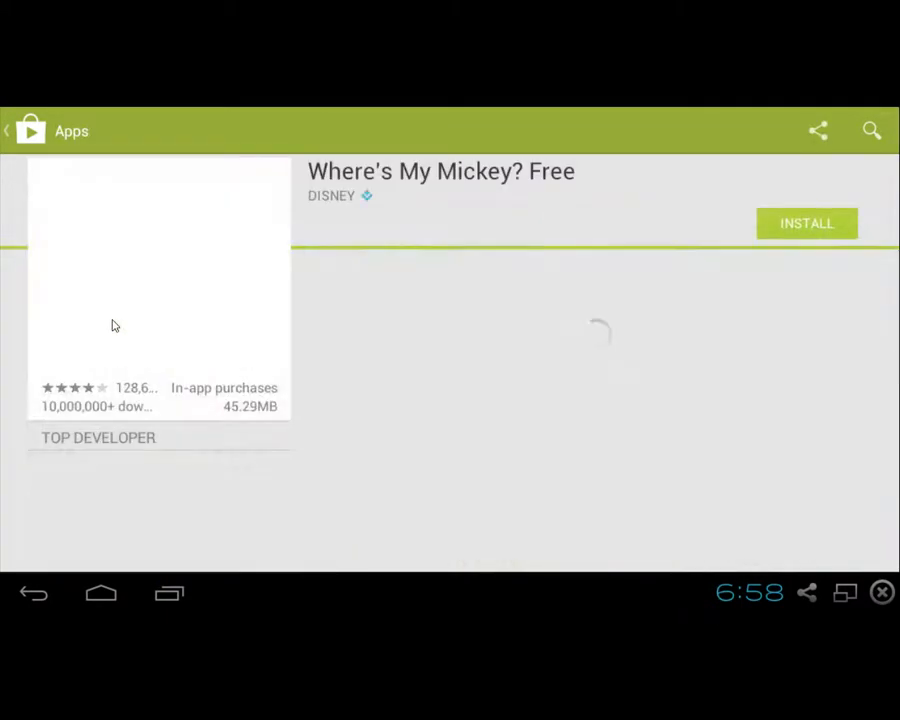
left_click(803, 224)
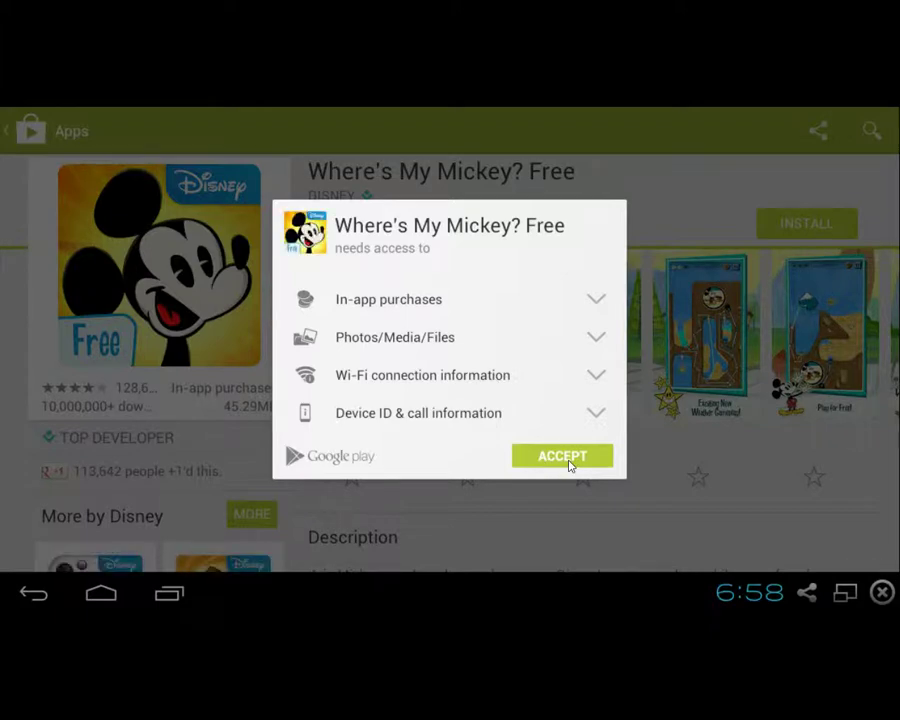
left_click(570, 462)
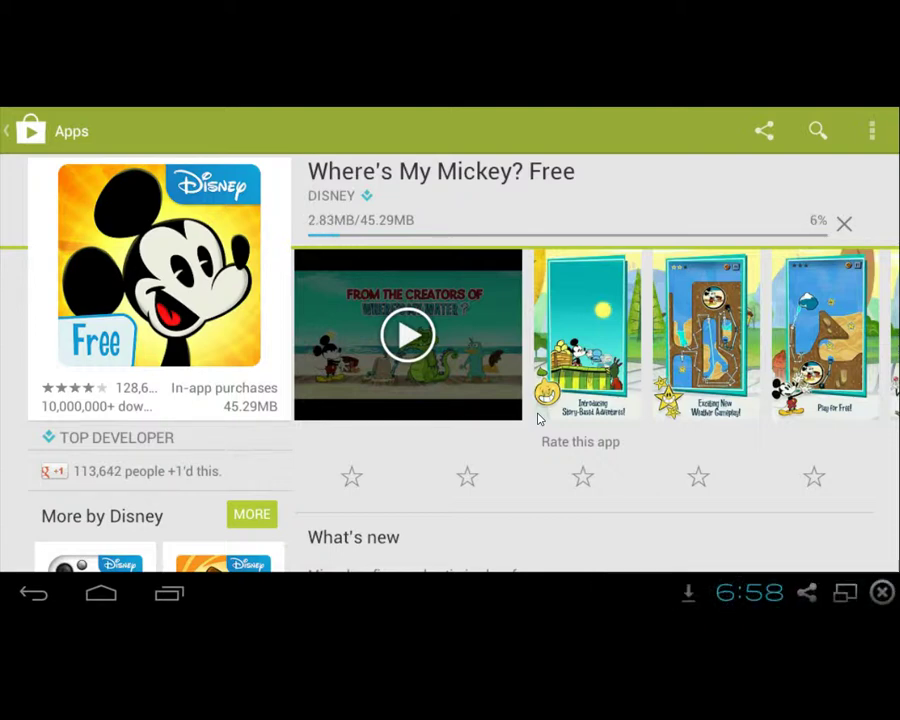
type("\\\\")
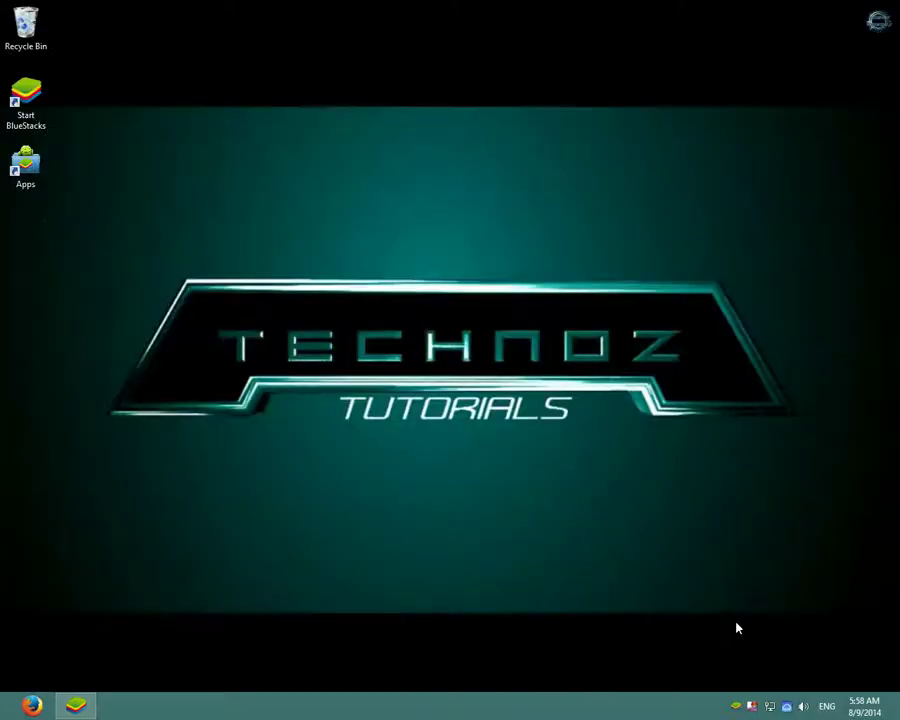
Bring the BlueStacks window back from the taskbar to the installed app's Play page.
right_click(753, 707)
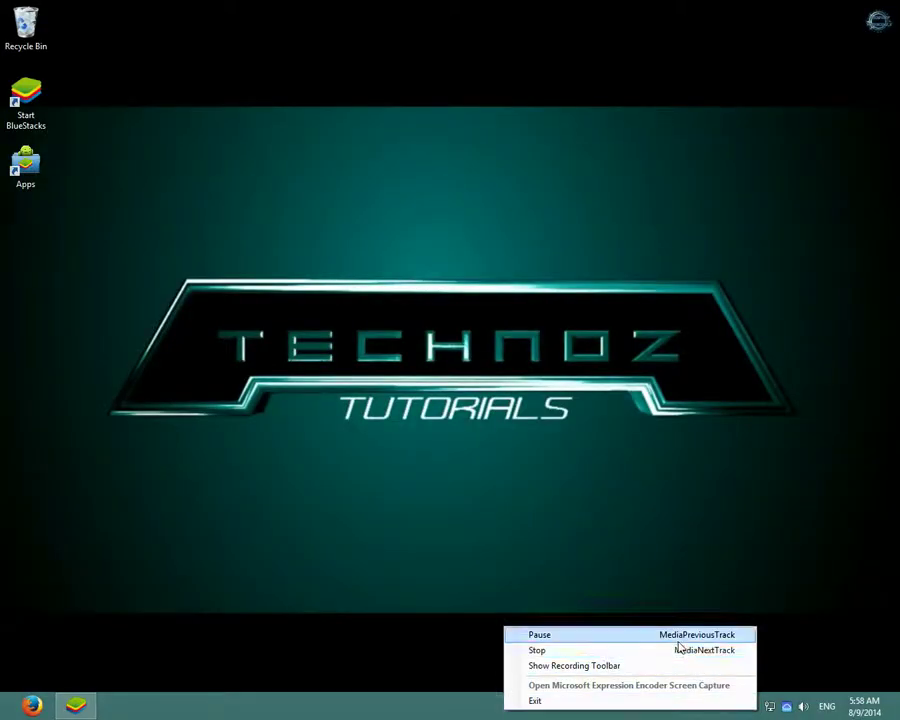
left_click(676, 636)
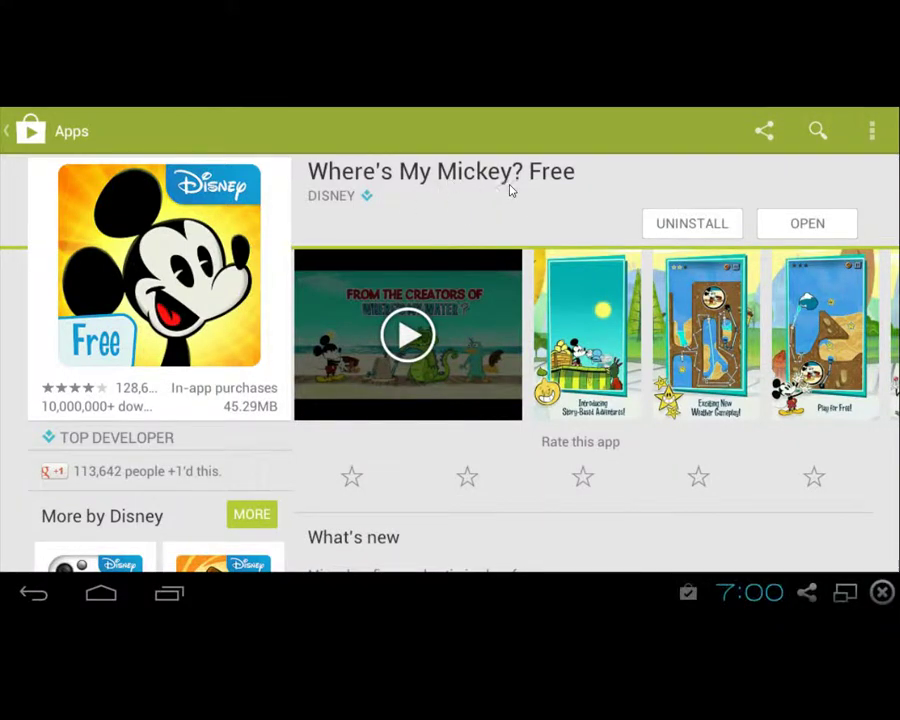
Open Where's My Mickey? Free from its Google Play page.
left_click(770, 233)
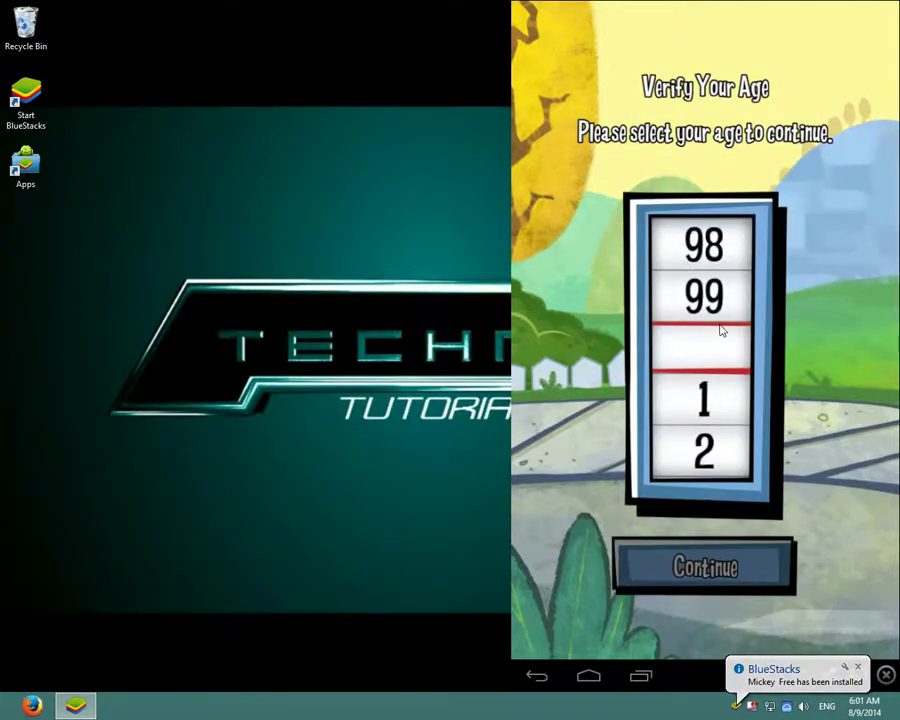
Set the age picker to 99 and confirm it.
left_click_drag(721, 327, 716, 392)
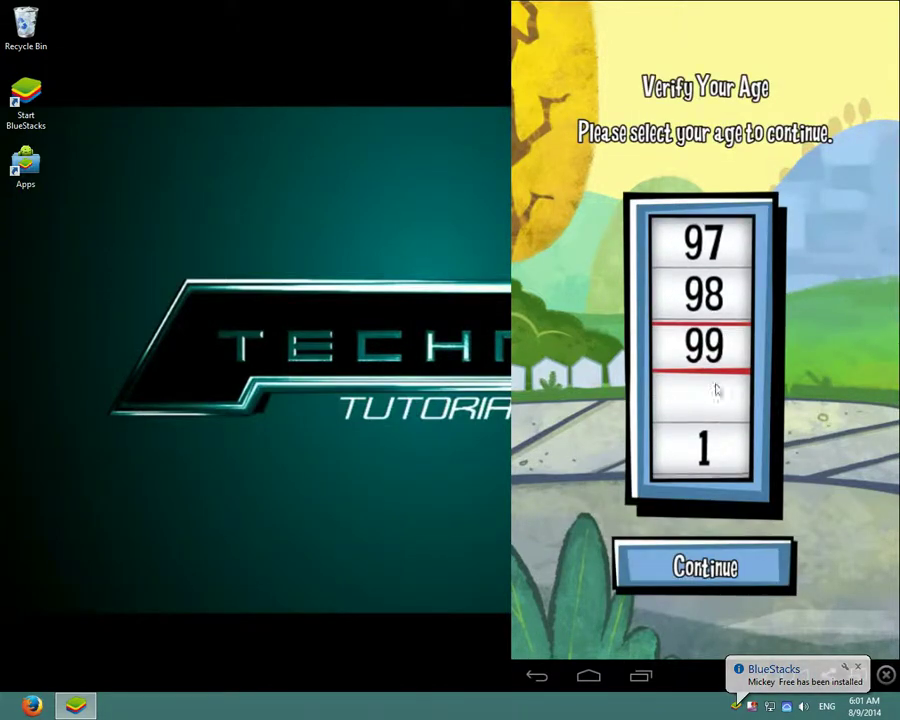
left_click(726, 572)
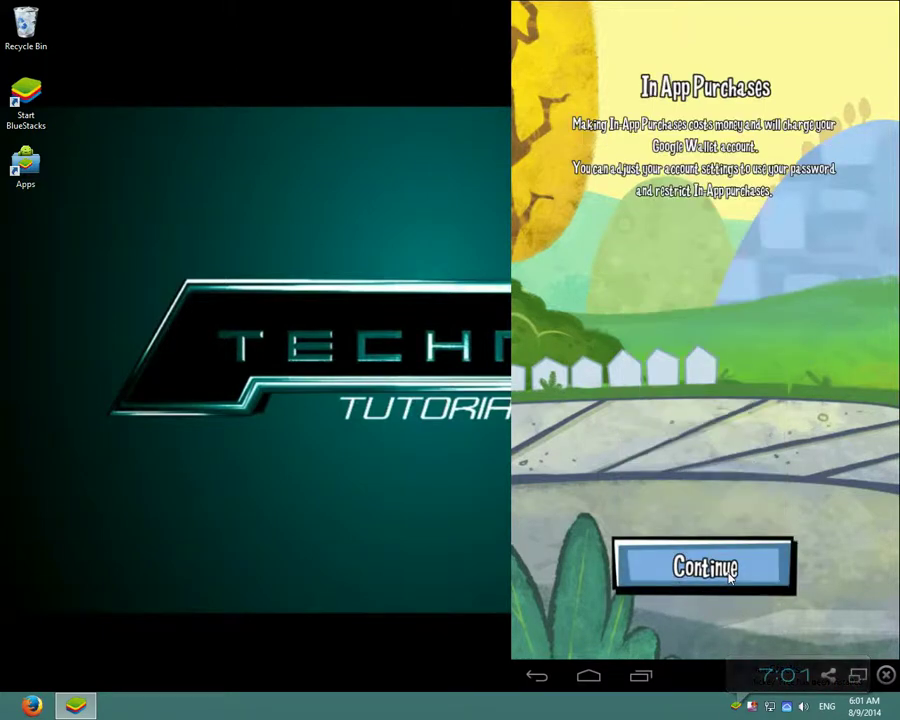